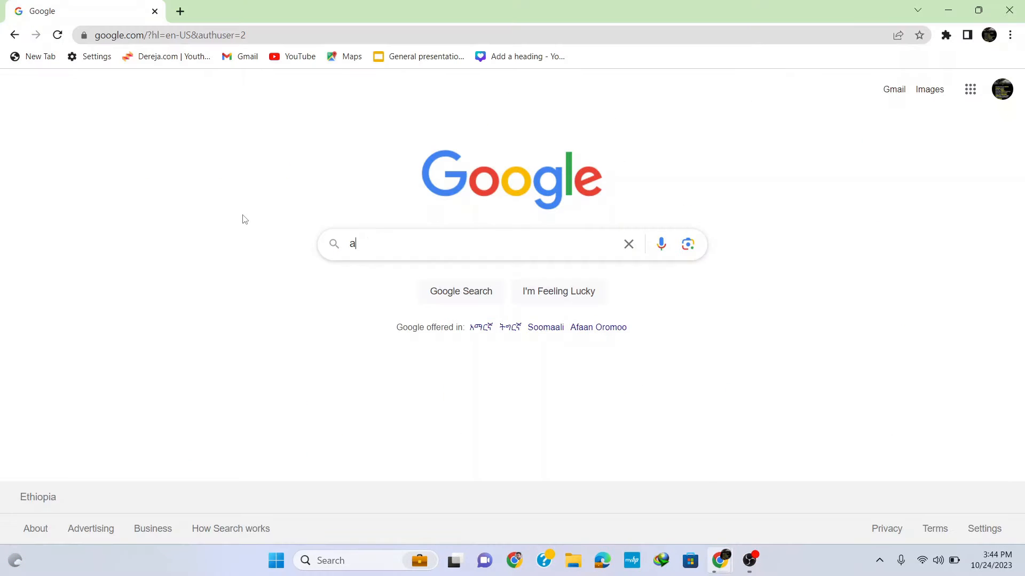
- Search Google for "anaconda download" and download the Windows installer from Anaconda's Free Download page
{"action": "type", "text": "nacond"}
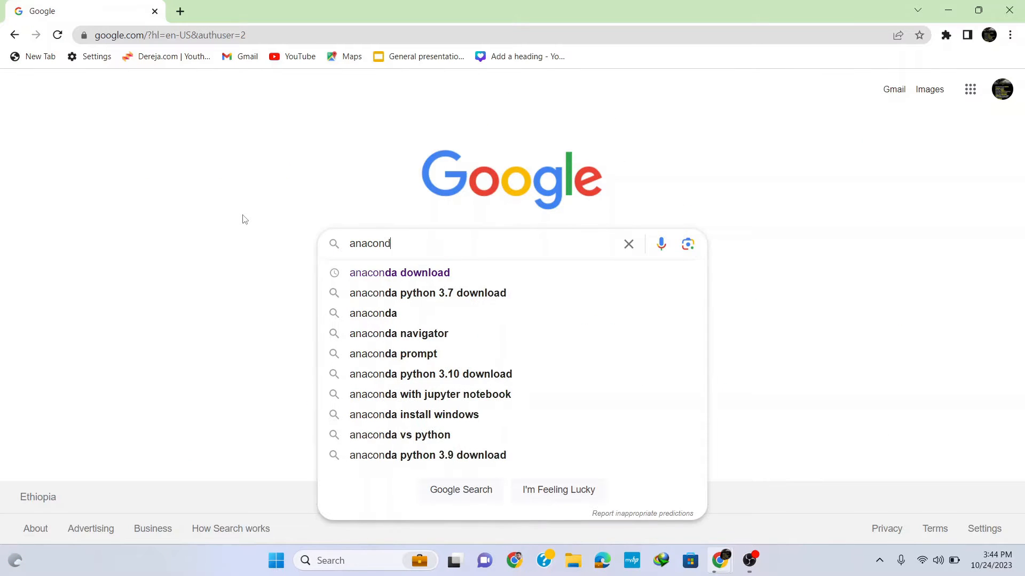
{"action": "type", "text": "a download"}
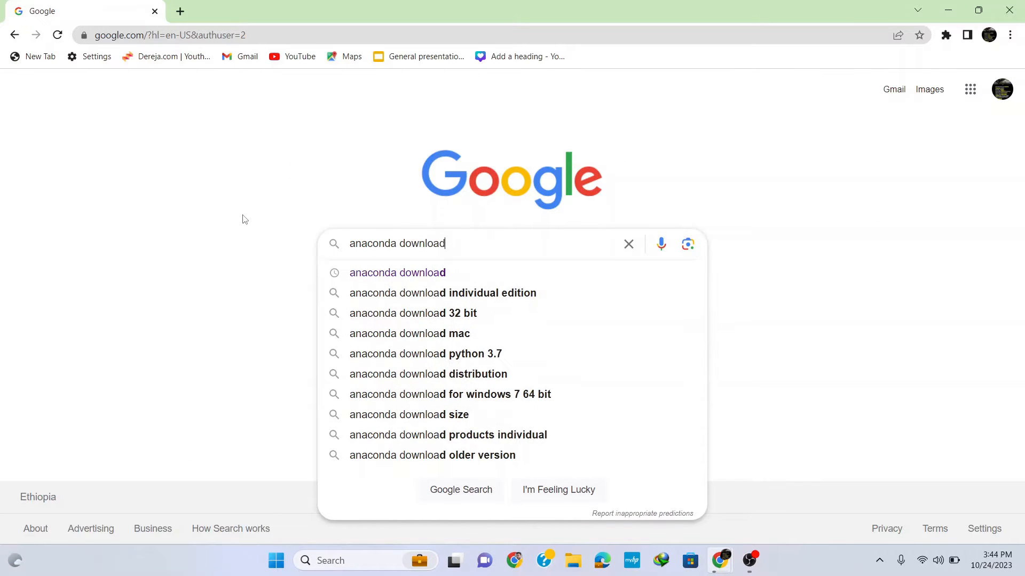
{"action": "key", "text": "Return"}
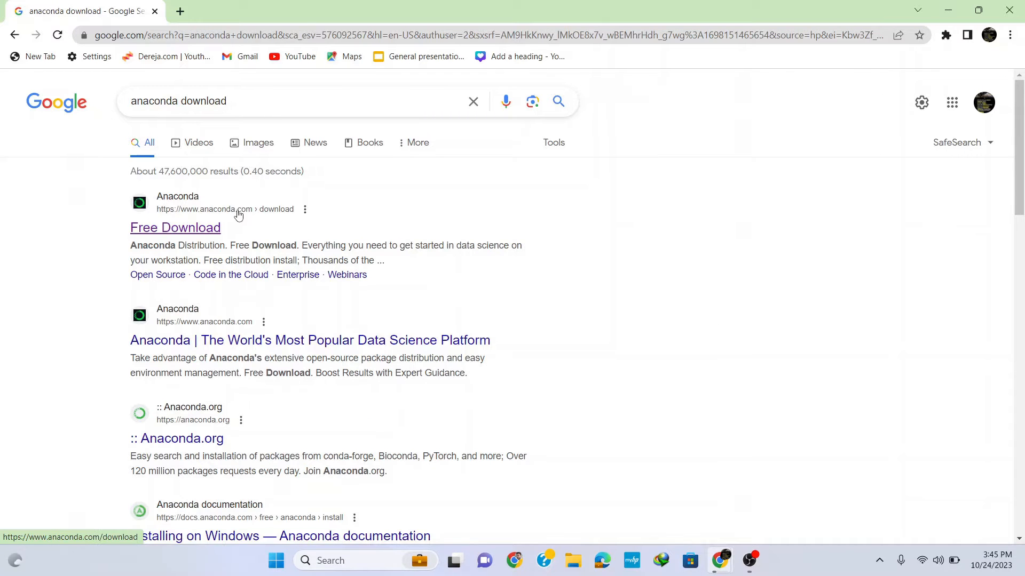
{"action": "left_click", "coordinate": [187, 225]}
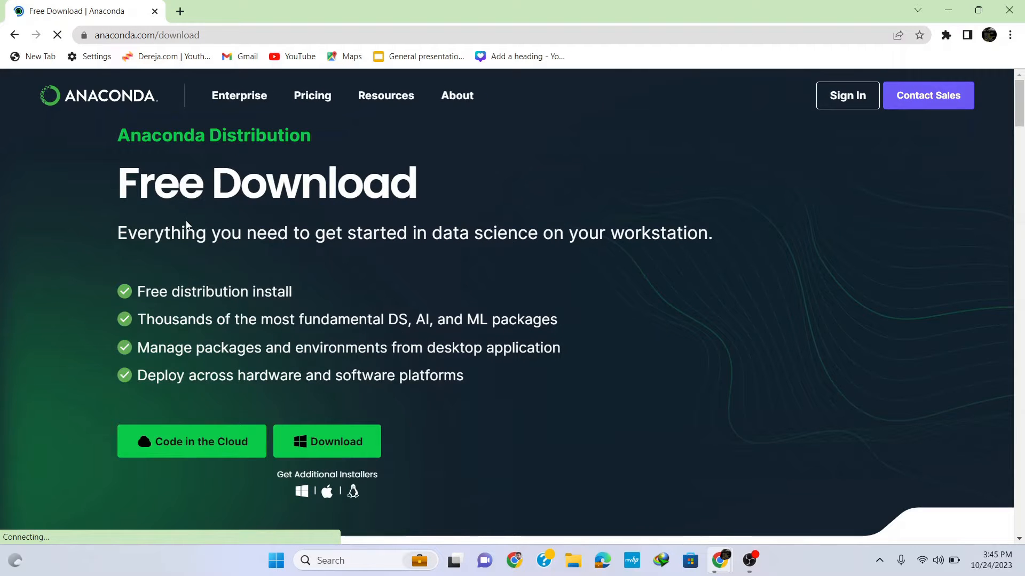
{"action": "left_click", "coordinate": [338, 443]}
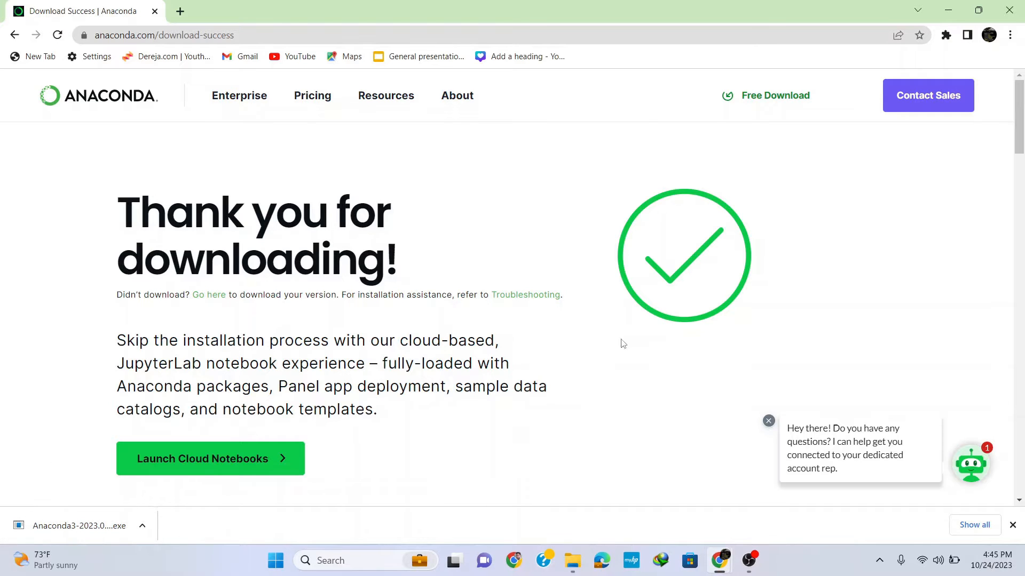
- Run the downloaded Anaconda3 installer, minimize the browser and accept the license agreement
{"action": "left_click", "coordinate": [74, 528]}
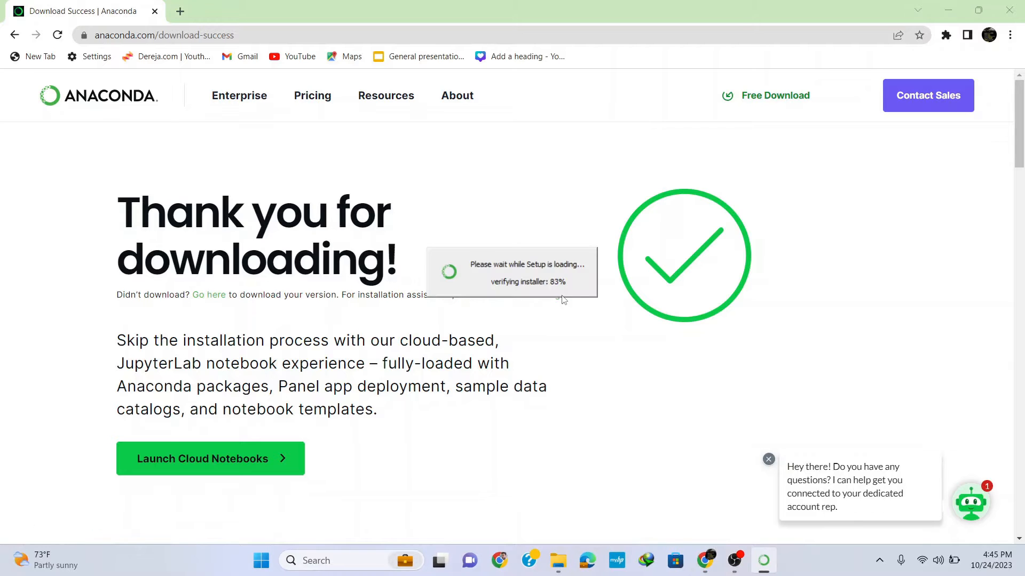
{"action": "left_click", "coordinate": [954, 14]}
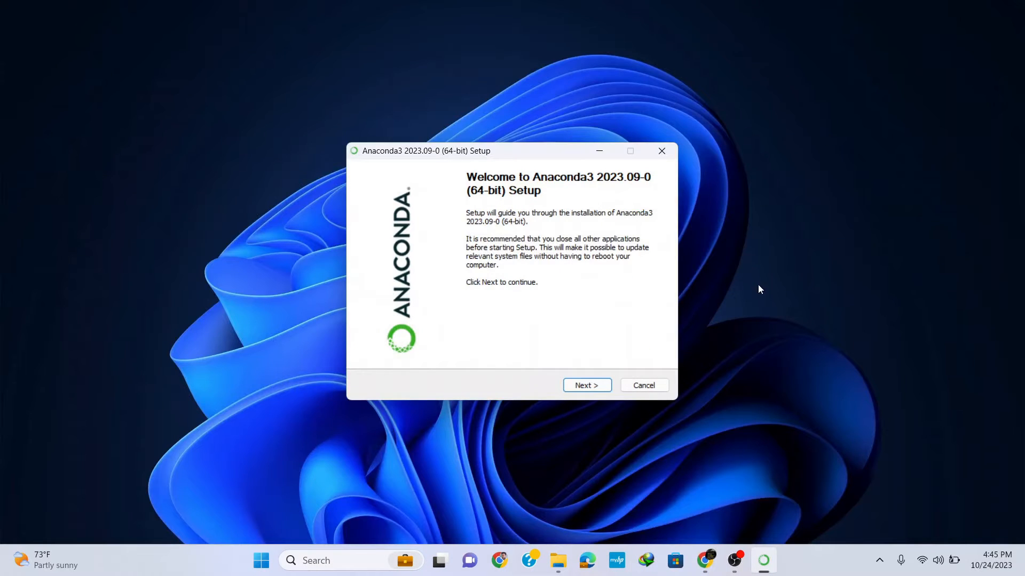
{"action": "left_click", "coordinate": [584, 388]}
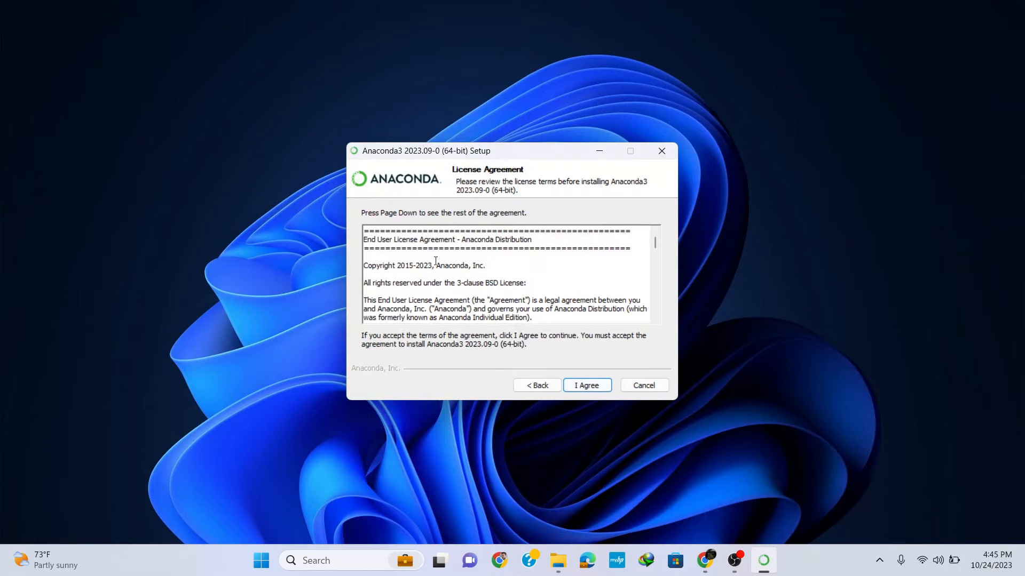
{"action": "left_click", "coordinate": [587, 386]}
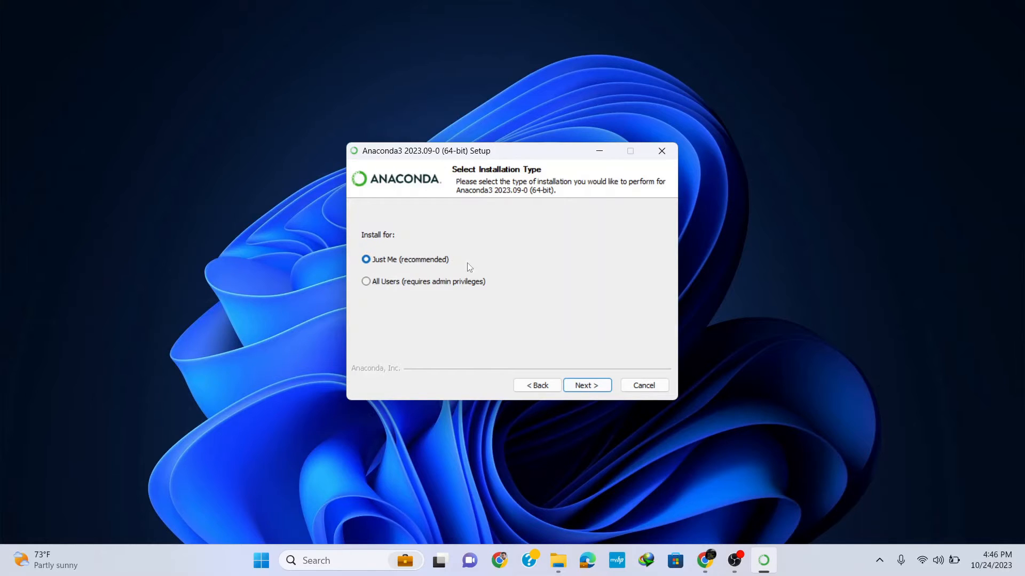
- Install Anaconda3 for Just Me in the default destination folder C:\Users\user\anaconda3 with the default advanced options
{"action": "left_click", "coordinate": [593, 390]}
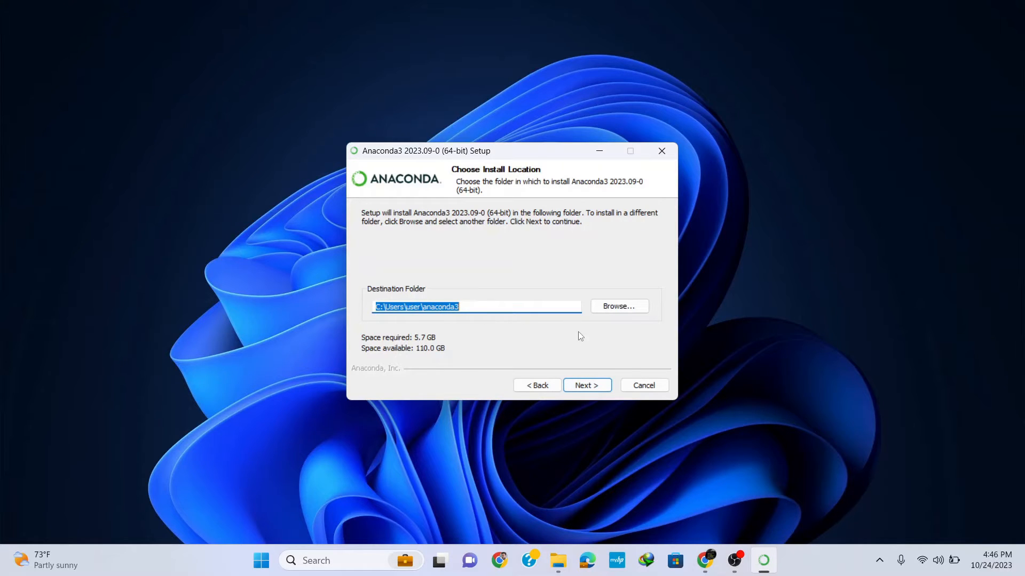
{"action": "left_click", "coordinate": [586, 385]}
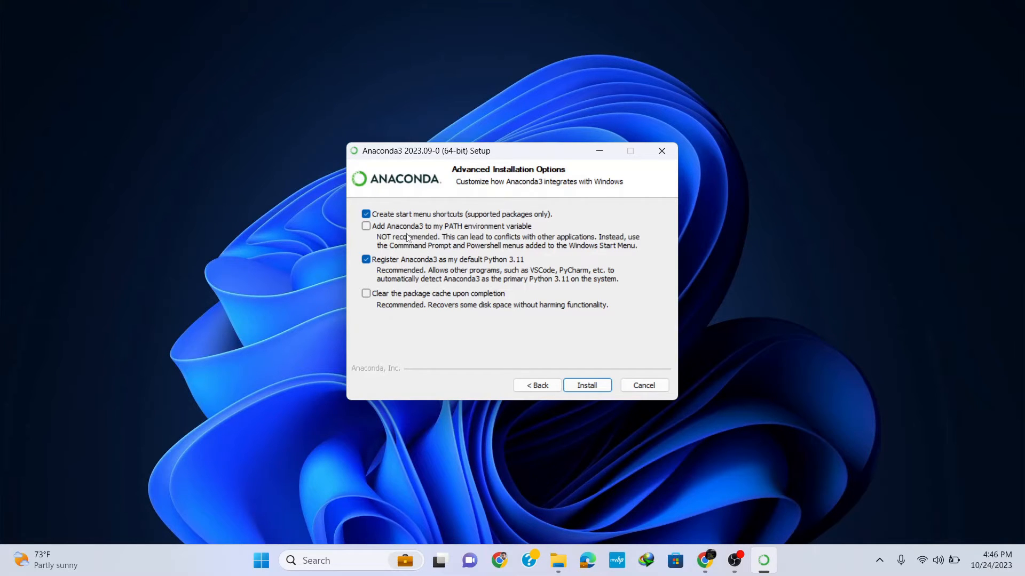
{"action": "left_click", "coordinate": [587, 385]}
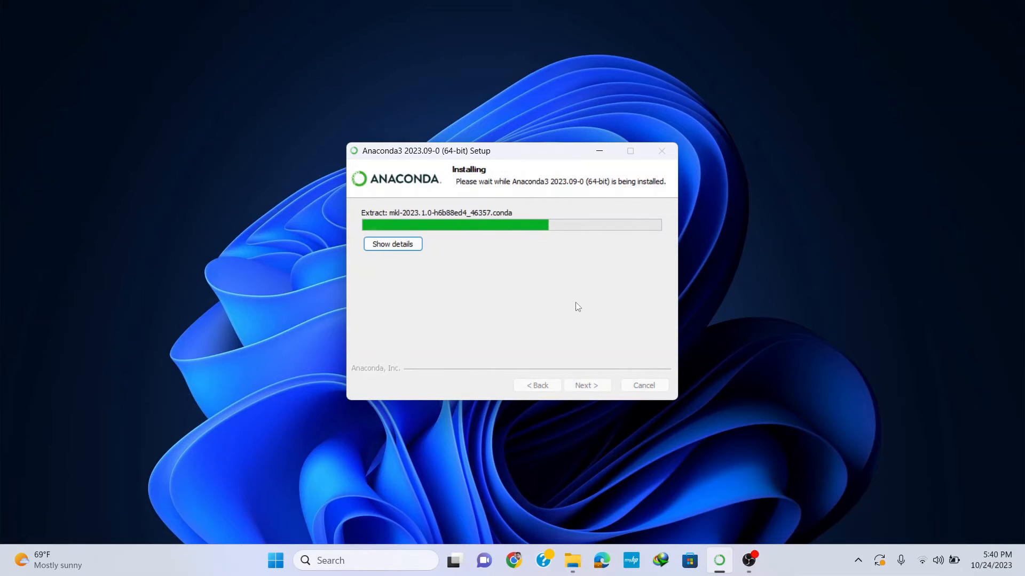
- Show the installation details and finish the setup with Launch Anaconda Navigator and Getting Started enabled, minimizing the welcome page
{"action": "left_click", "coordinate": [393, 244]}
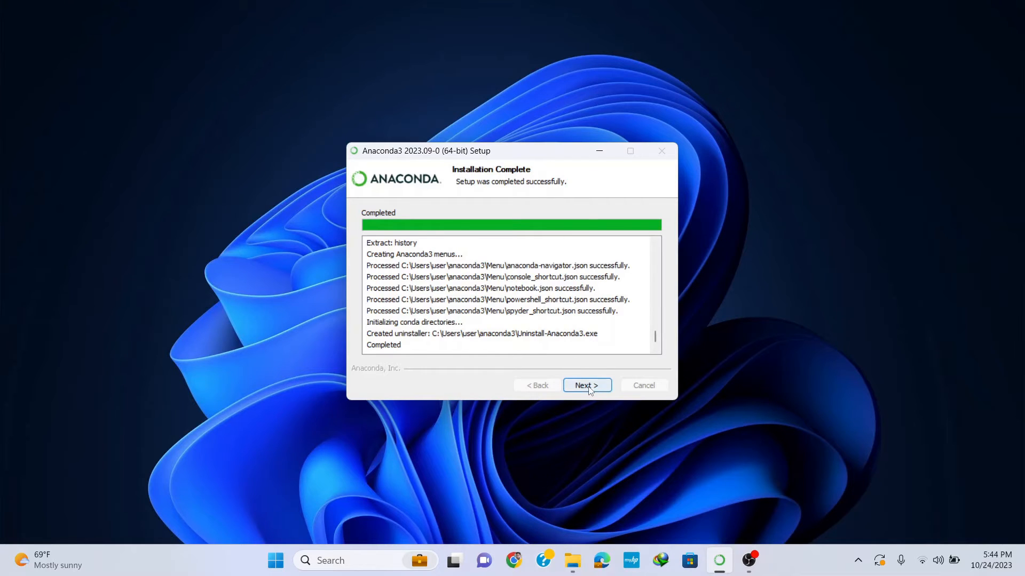
{"action": "left_click", "coordinate": [605, 389]}
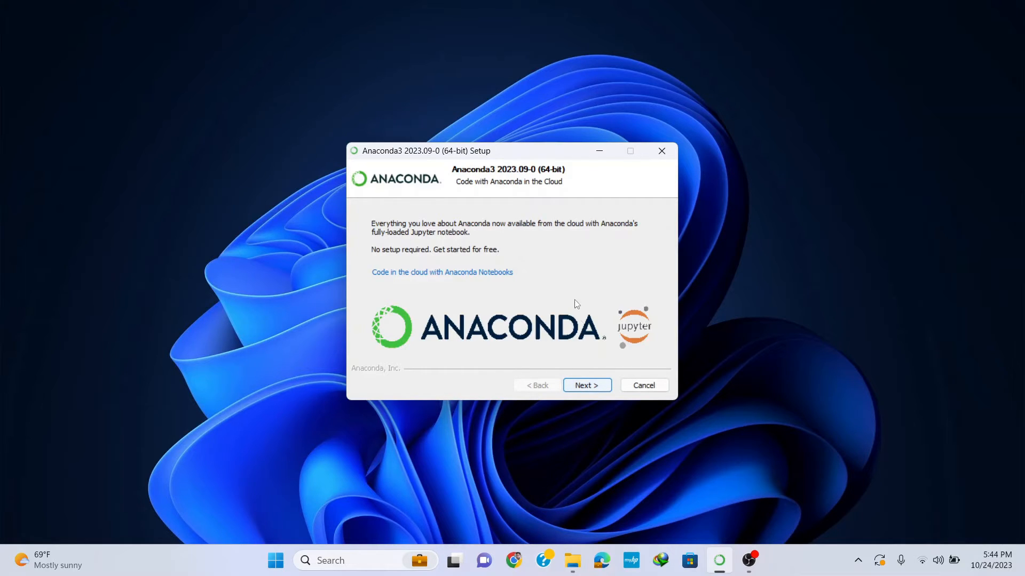
{"action": "left_click", "coordinate": [589, 387]}
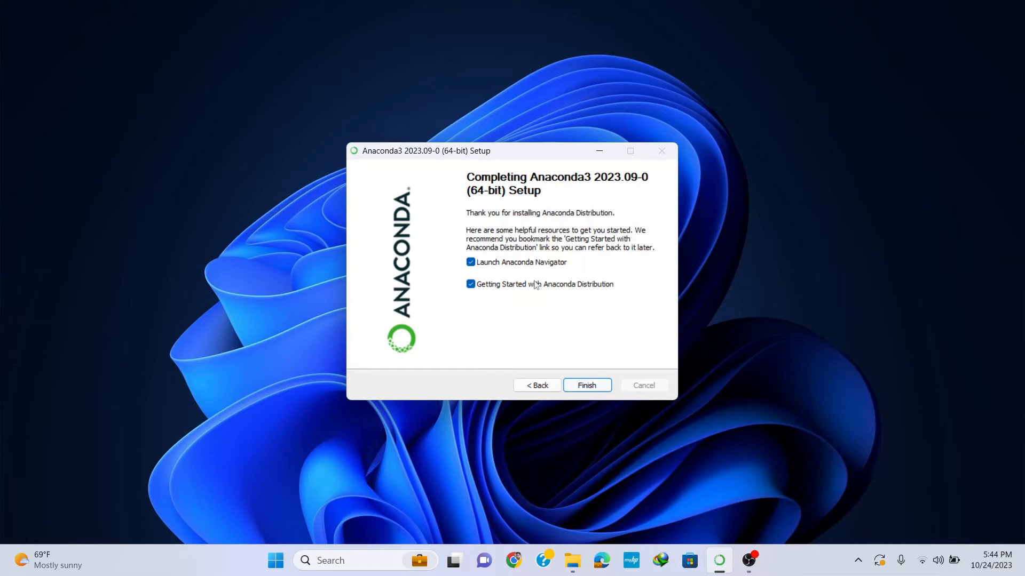
{"action": "left_click", "coordinate": [587, 387]}
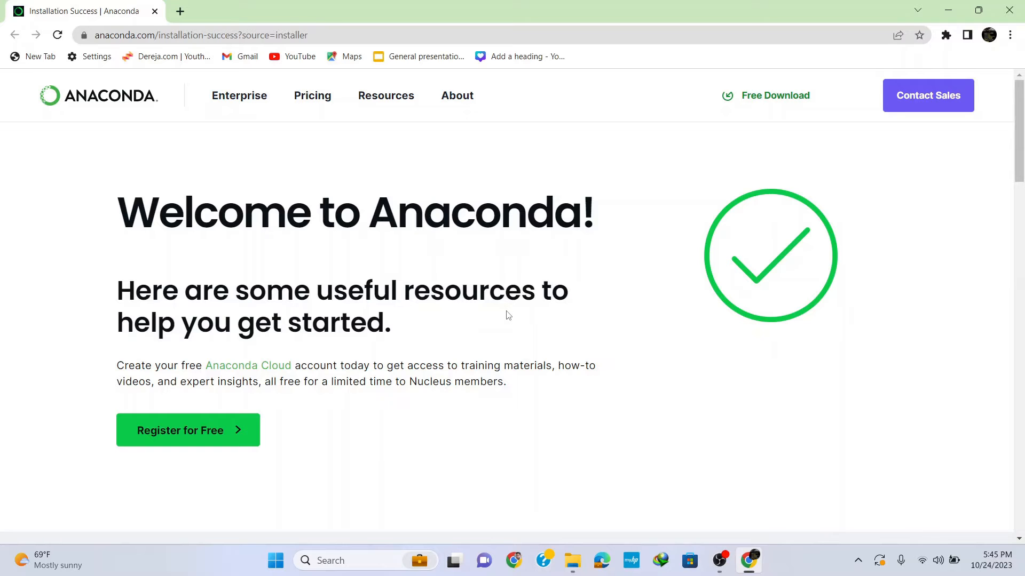
{"action": "left_click", "coordinate": [948, 10]}
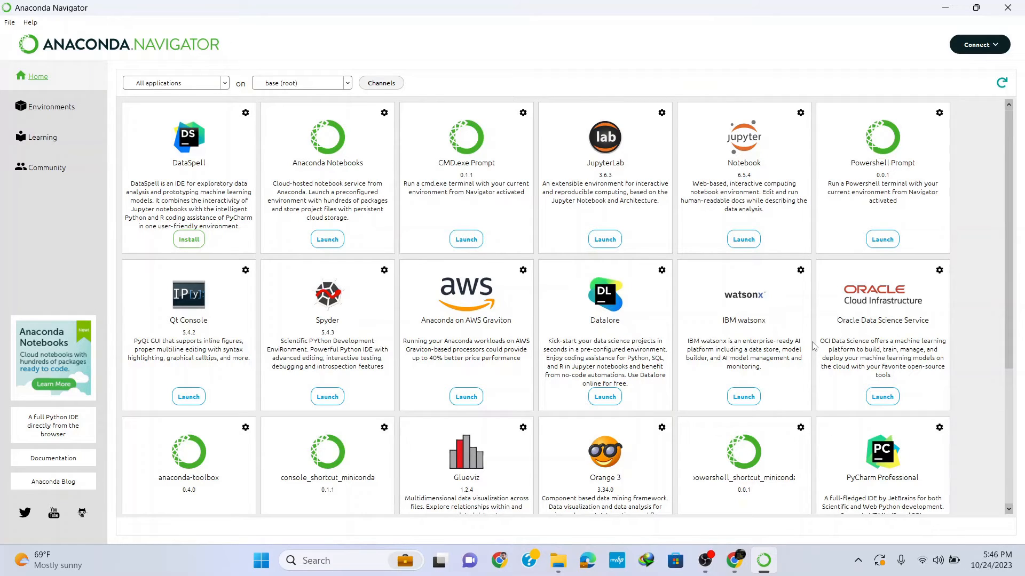
- Launch Jupyter Notebook from Anaconda Navigator's base (root) environment and create a new Python 3 (ipykernel) notebook
{"action": "key", "text": "Down"}
{"action": "key", "text": "Down"}
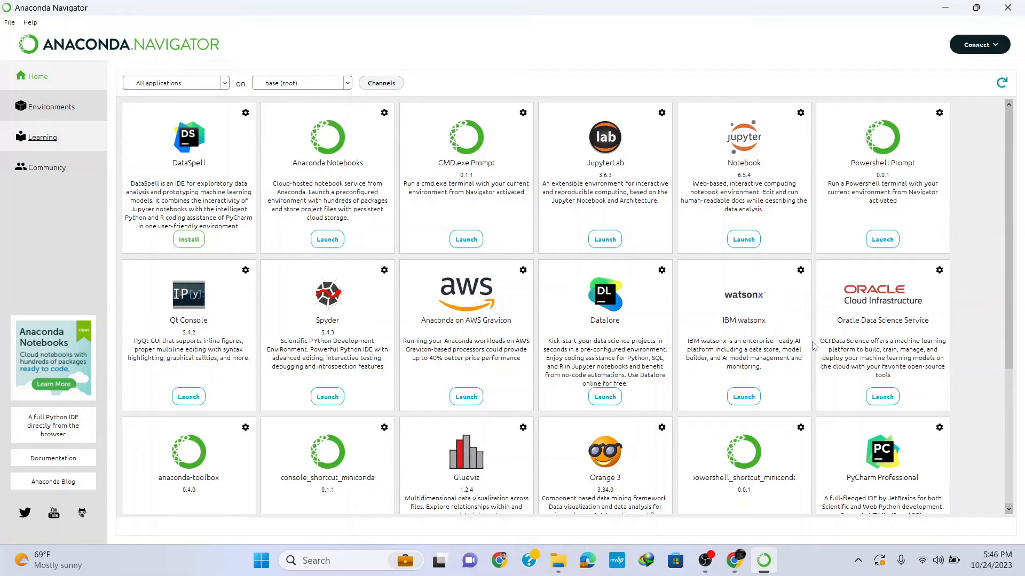
{"action": "key", "text": "Up"}
{"action": "key", "text": "Up"}
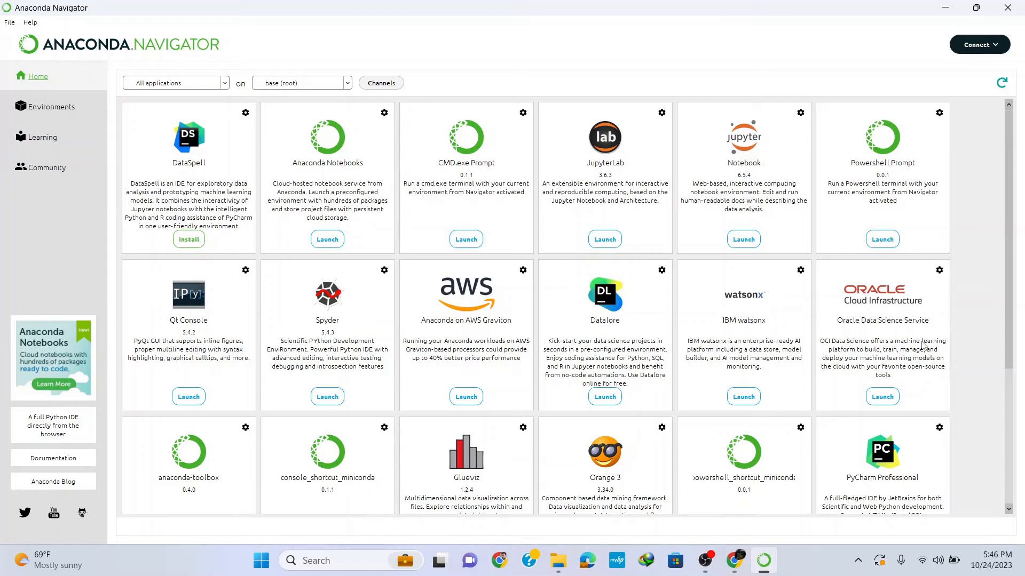
{"action": "mouse_move", "coordinate": [1012, 308]}
{"action": "left_mouse_down"}
{"action": "mouse_move", "coordinate": [1000, 403]}
{"action": "mouse_move", "coordinate": [1010, 398]}
{"action": "mouse_move", "coordinate": [1020, 290]}
{"action": "left_mouse_up"}
{"action": "left_click", "coordinate": [743, 240]}
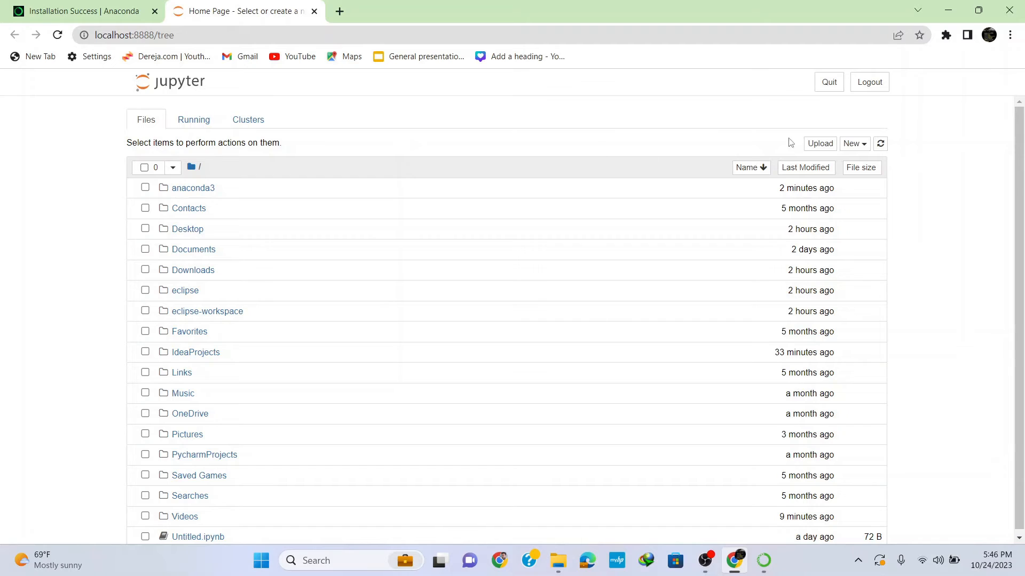
{"action": "left_click", "coordinate": [865, 150]}
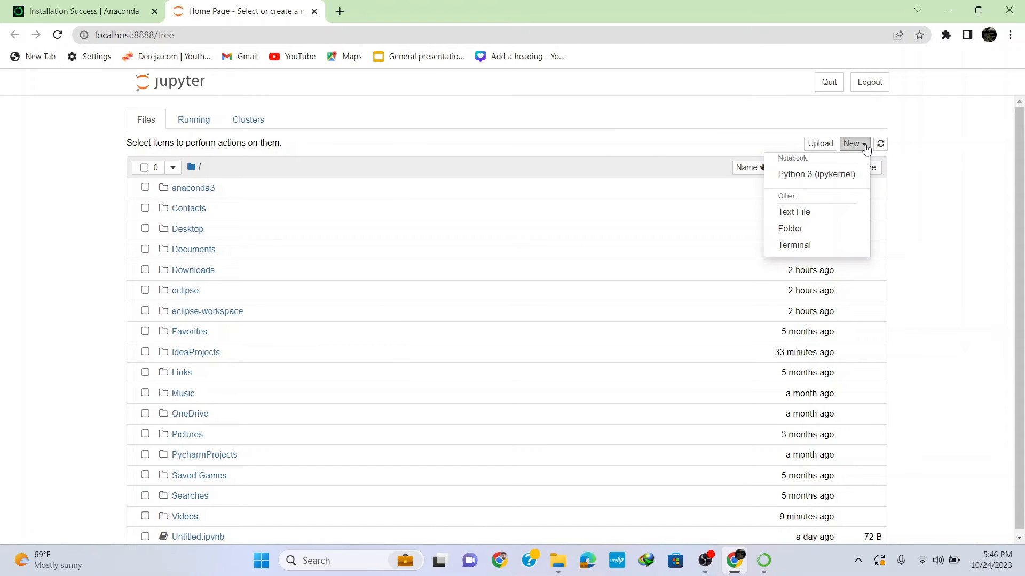
{"action": "left_click", "coordinate": [798, 176]}
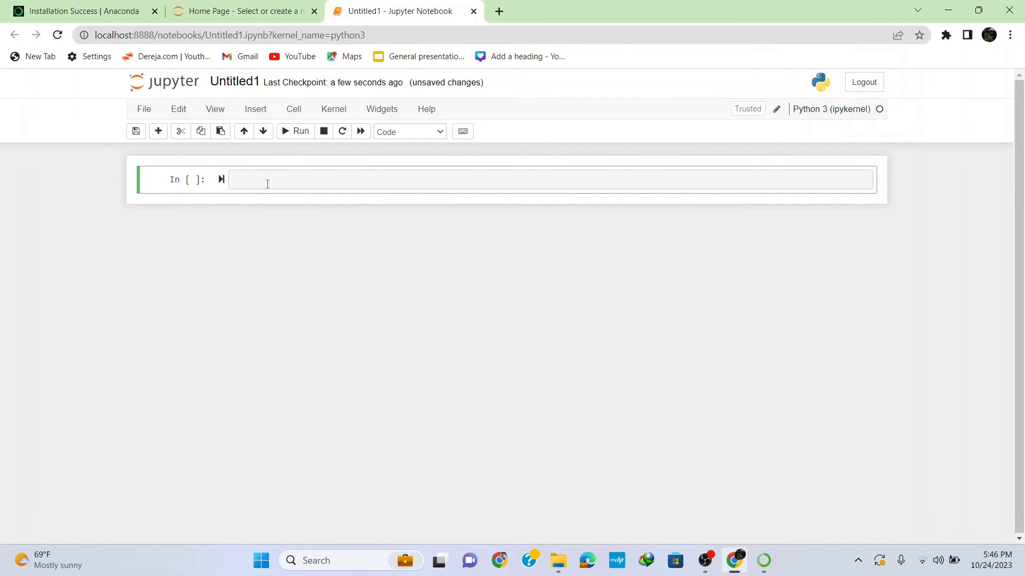
- Enter print("Hello World!") in the notebook's first cell, save the notebook and run the cell
{"action": "type", "text": "print(\"Hello World!"}
{"action": "left_click", "coordinate": [135, 131]}
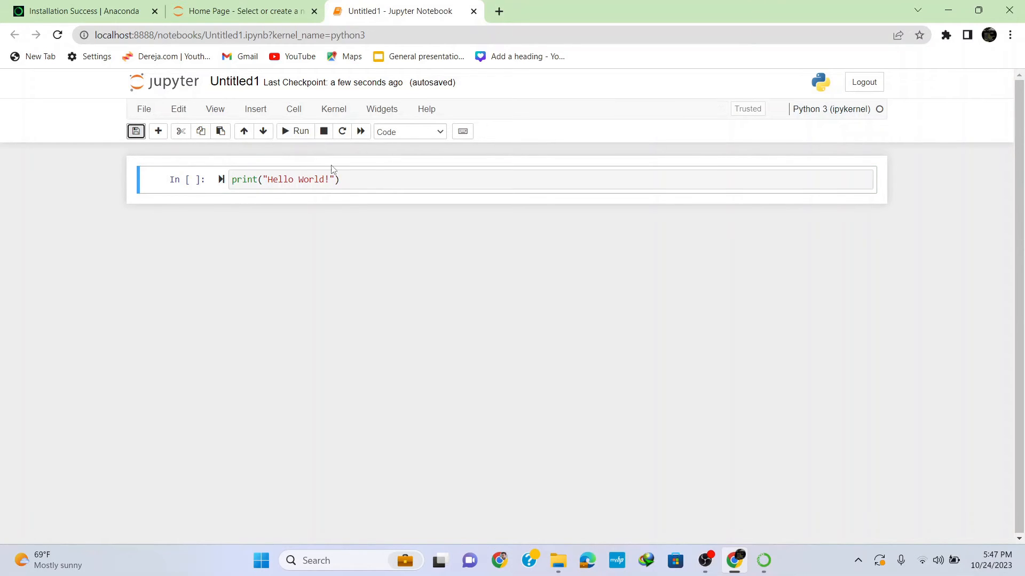
{"action": "left_click", "coordinate": [301, 133]}
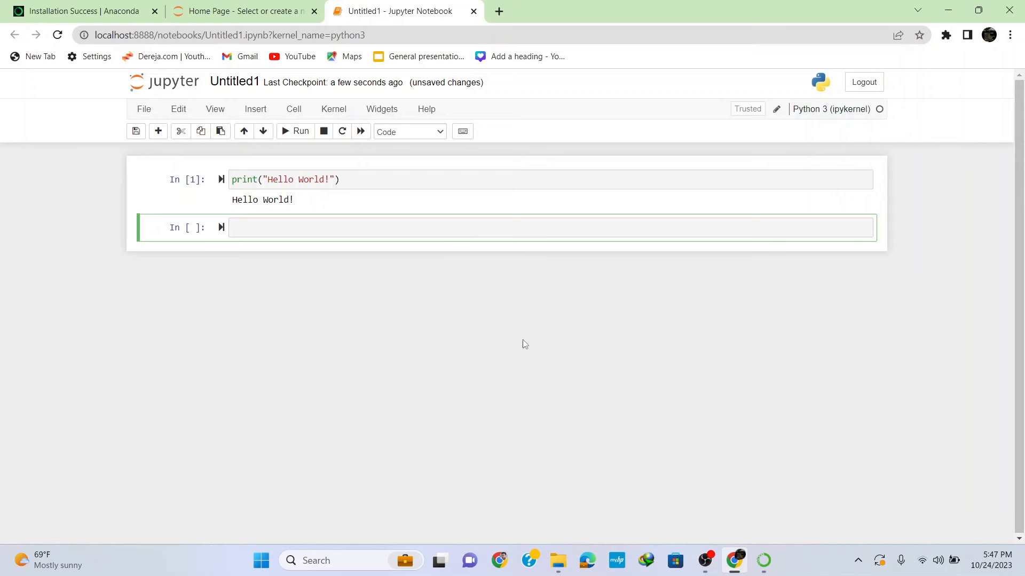
- Switch to Anaconda Navigator and launch Spyder
{"action": "left_click", "coordinate": [763, 570]}
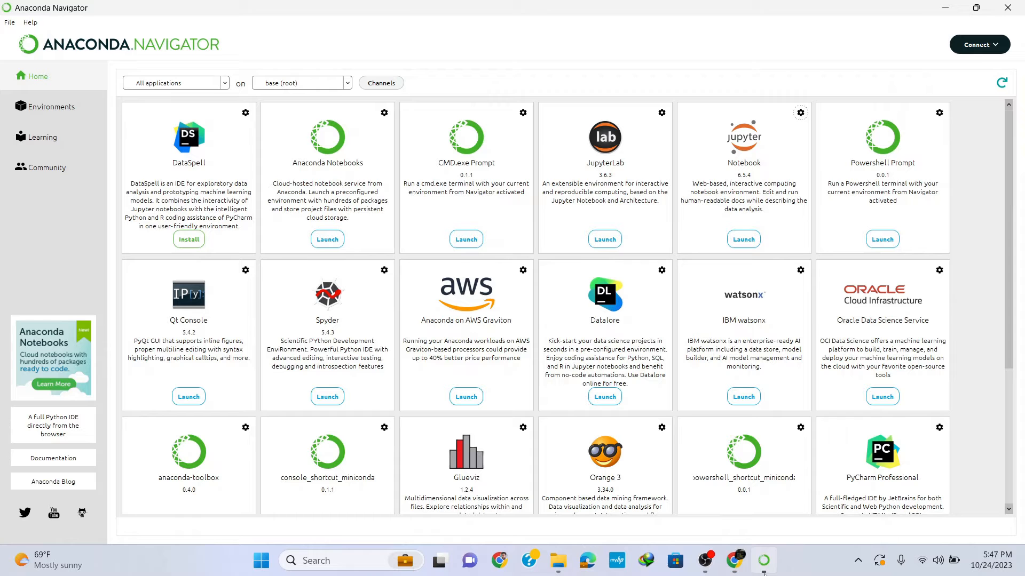
{"action": "left_click", "coordinate": [330, 398]}
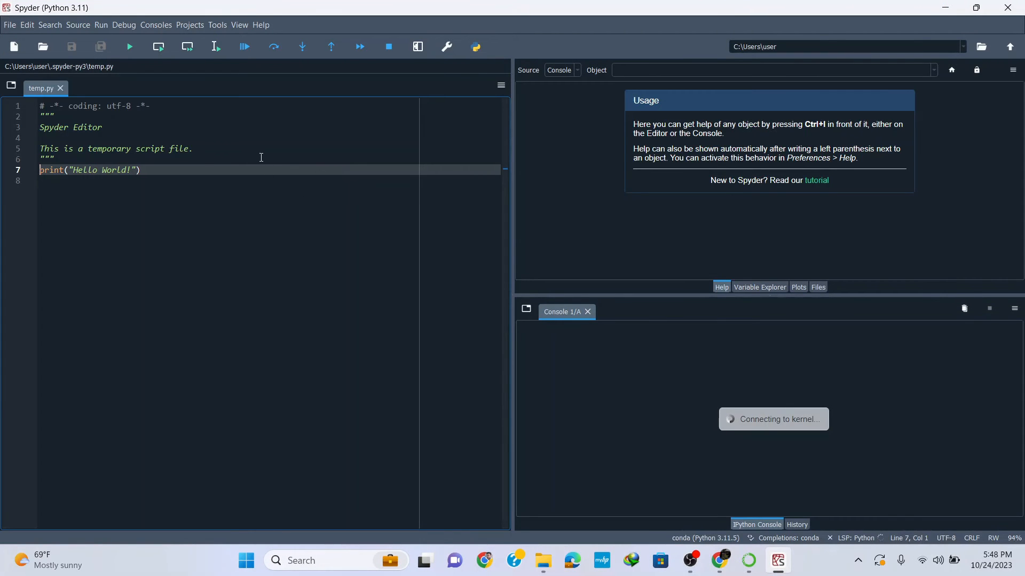
- Change the print text on line 7 of temp.py to "Subscribe to Kerim Academy youtube channel", then save and run the file
{"action": "left_click", "coordinate": [128, 171]}
{"action": "key", "text": "BackSpace"}
{"action": "key", "text": "BackSpace"}
{"action": "key", "text": "BackSpace"}
{"action": "key", "text": "BackSpace"}
{"action": "key", "text": "BackSpace"}
{"action": "key", "text": "BackSpace"}
{"action": "key", "text": "BackSpace"}
{"action": "key", "text": "BackSpace"}
{"action": "key", "text": "BackSpace"}
{"action": "key", "text": "BackSpace"}
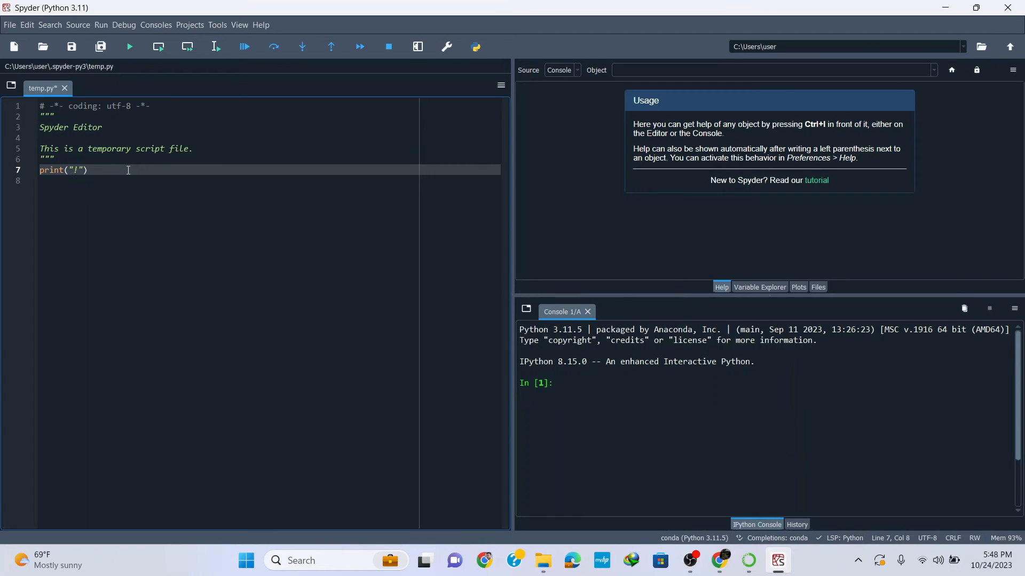
{"action": "type", "text": "Subscribe to Kerim Academy "}
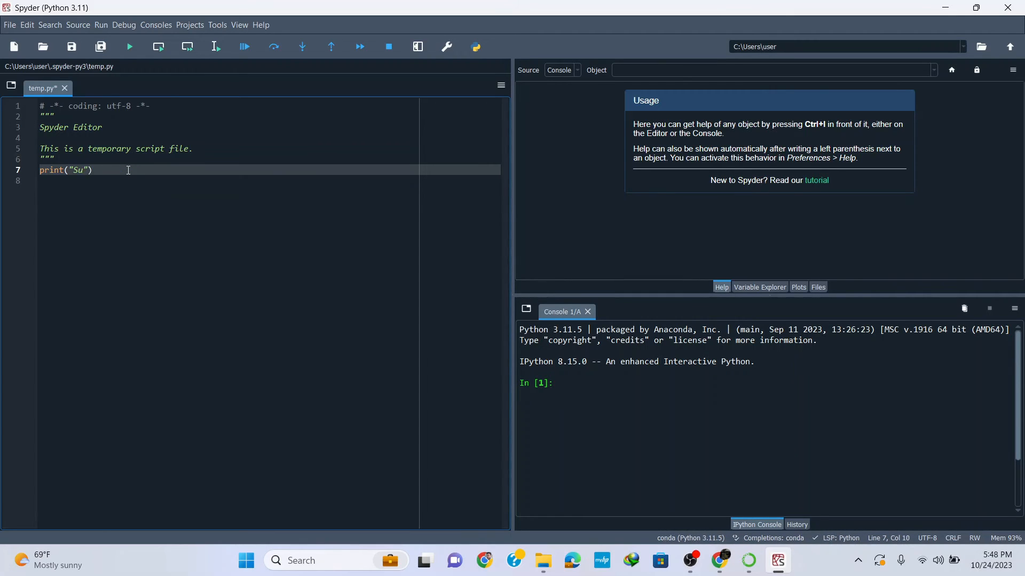
{"action": "type", "text": "youtube channel"}
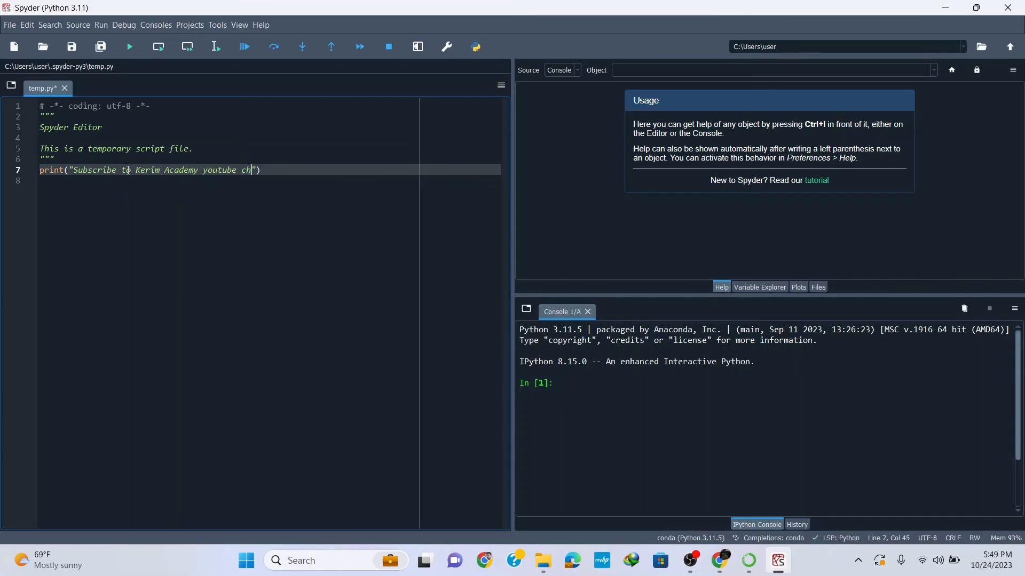
{"action": "key", "text": "ctrl+s"}
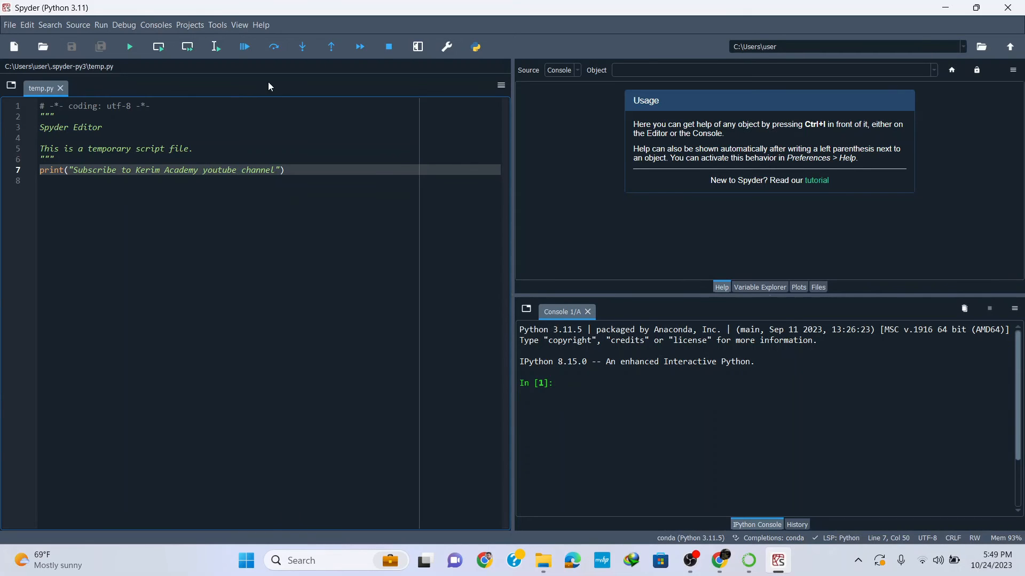
{"action": "left_click", "coordinate": [129, 47]}
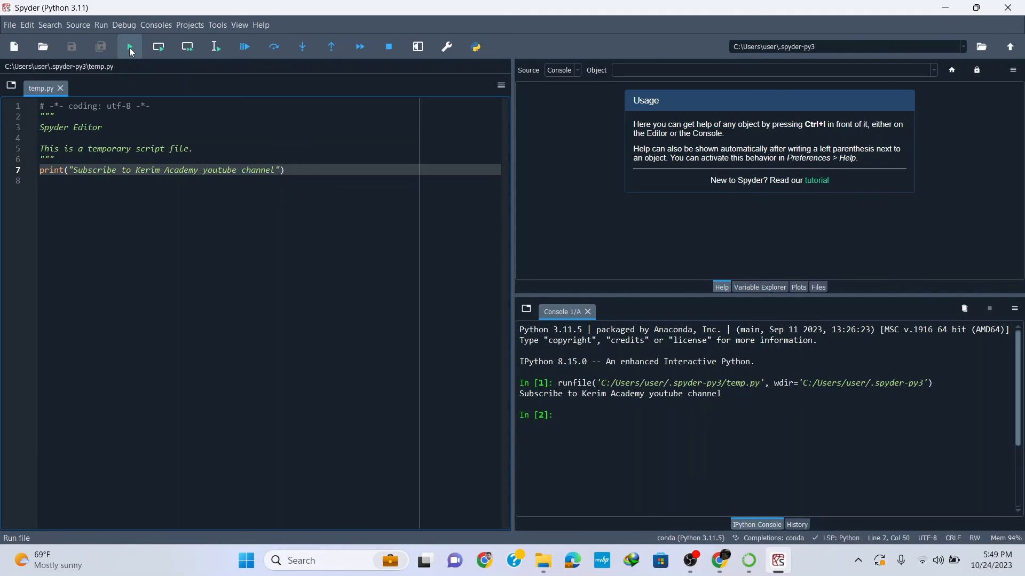